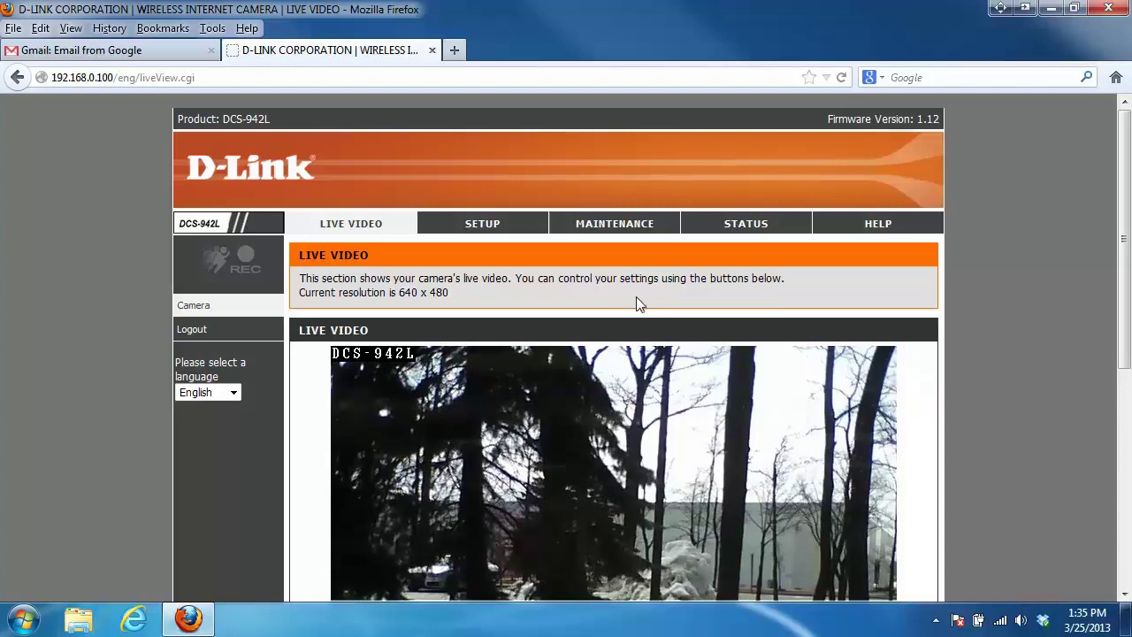
Go to the SETUP section's Snapshot settings page.
click(488, 232)
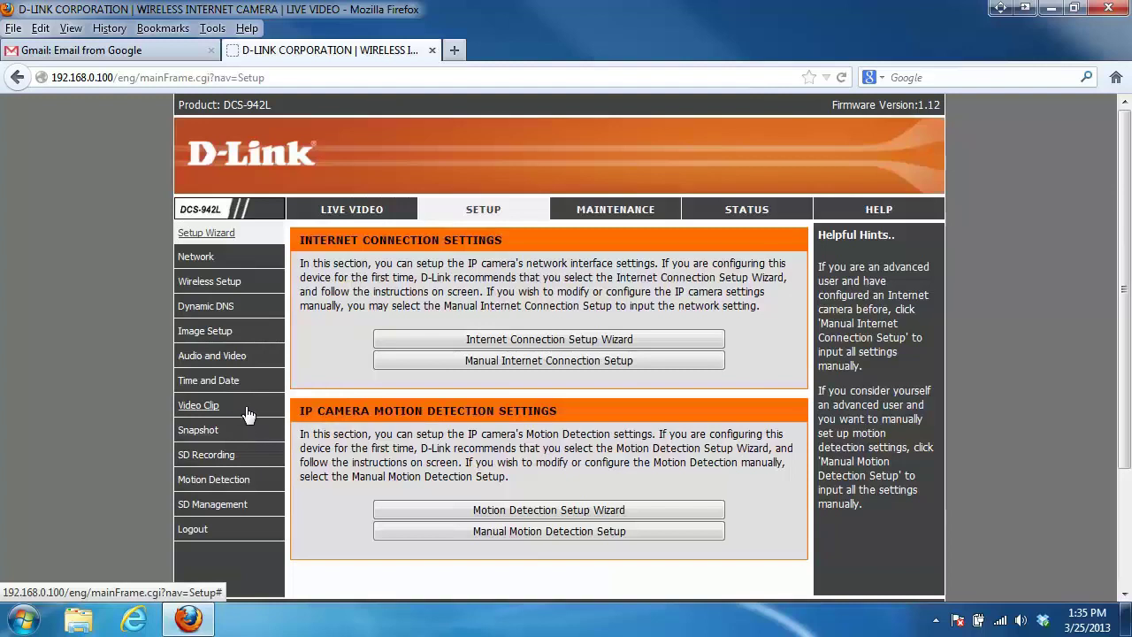
click(198, 432)
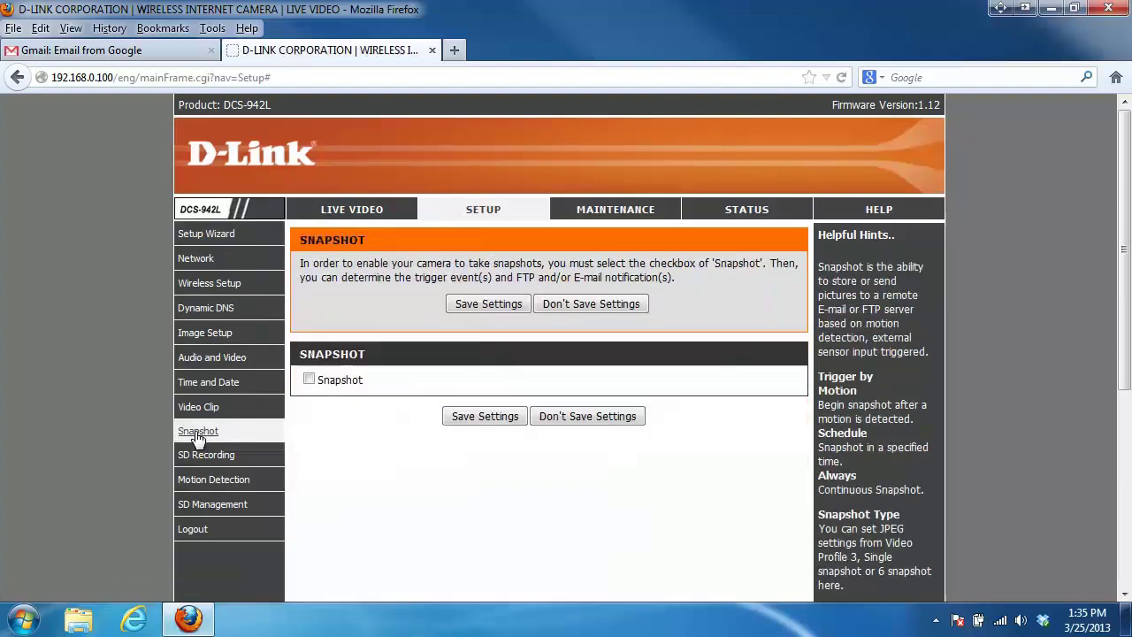
Enable Snapshot and set its trigger to Always.
click(308, 380)
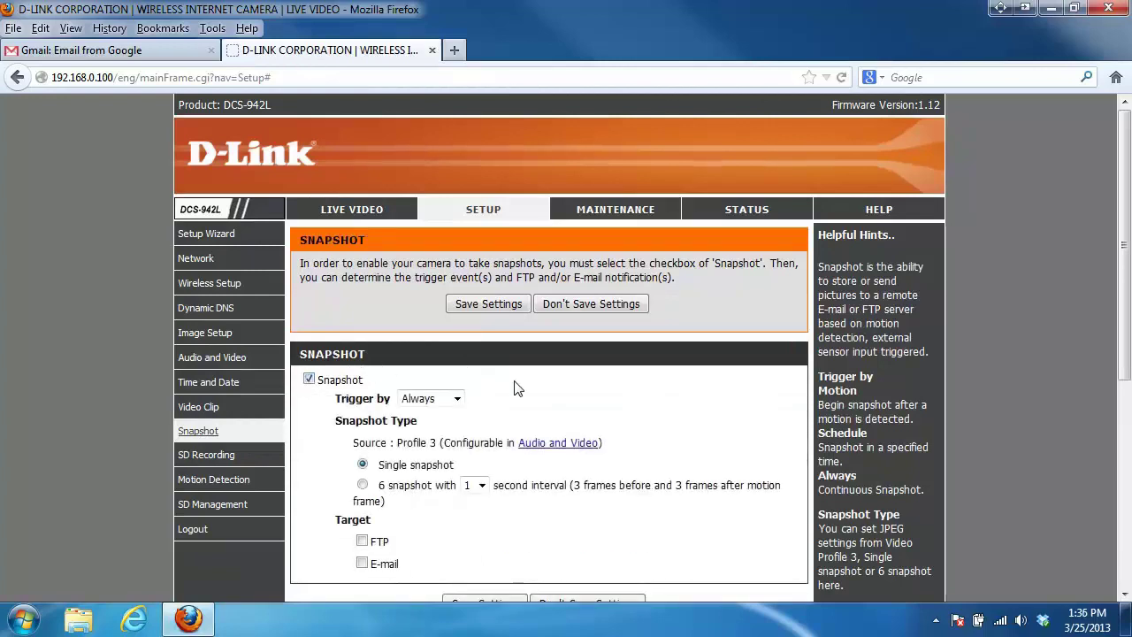
click(457, 399)
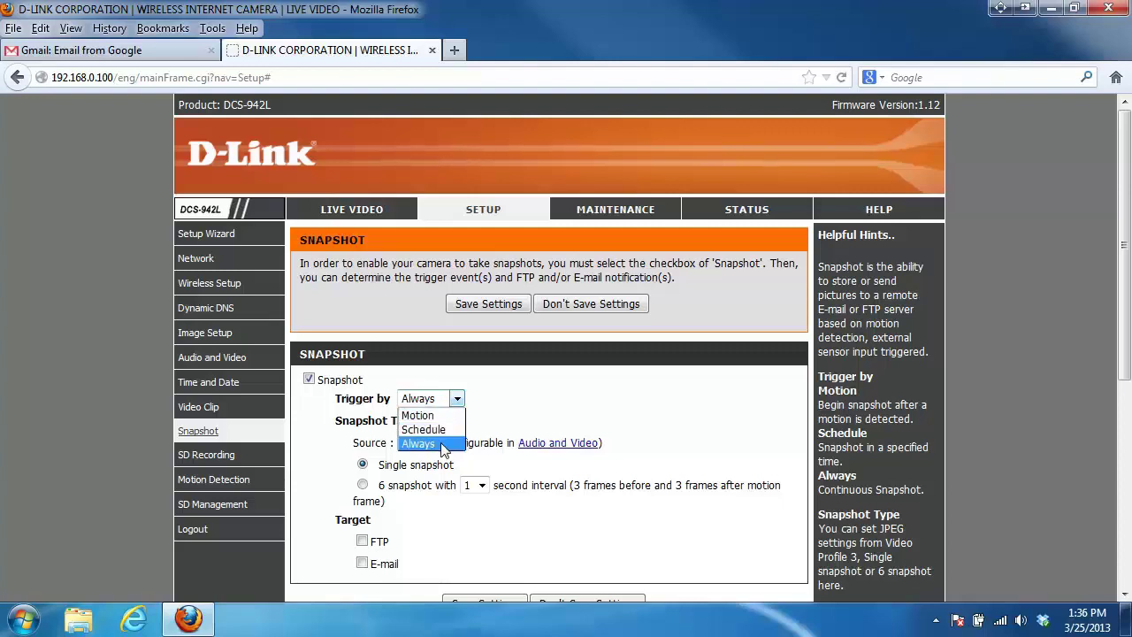
click(444, 444)
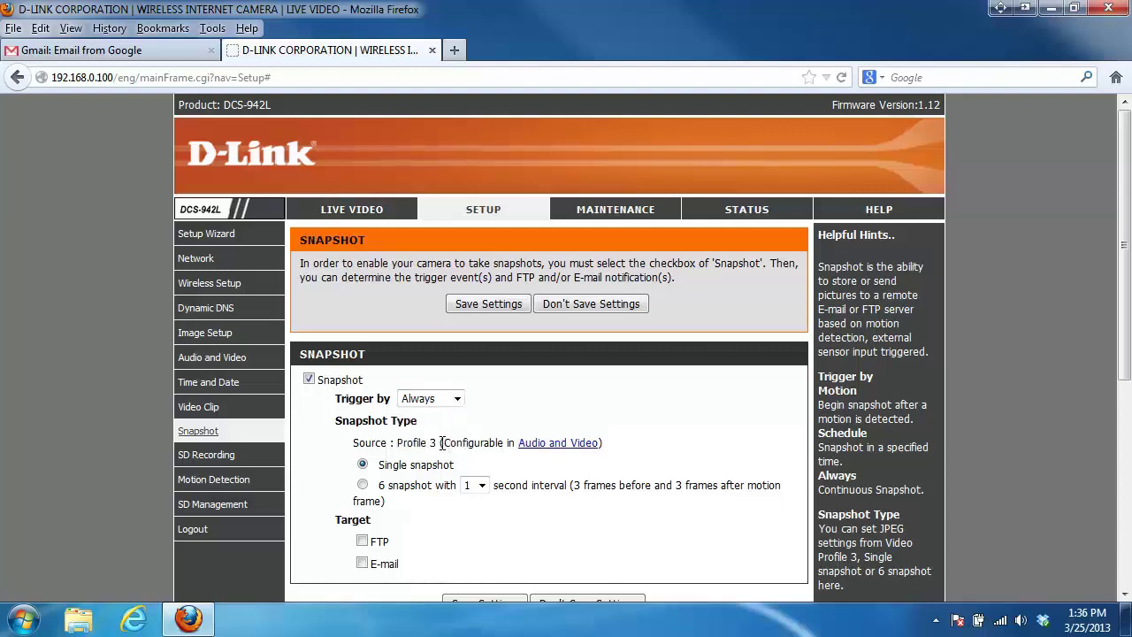
scroll(550, 397, down, 2)
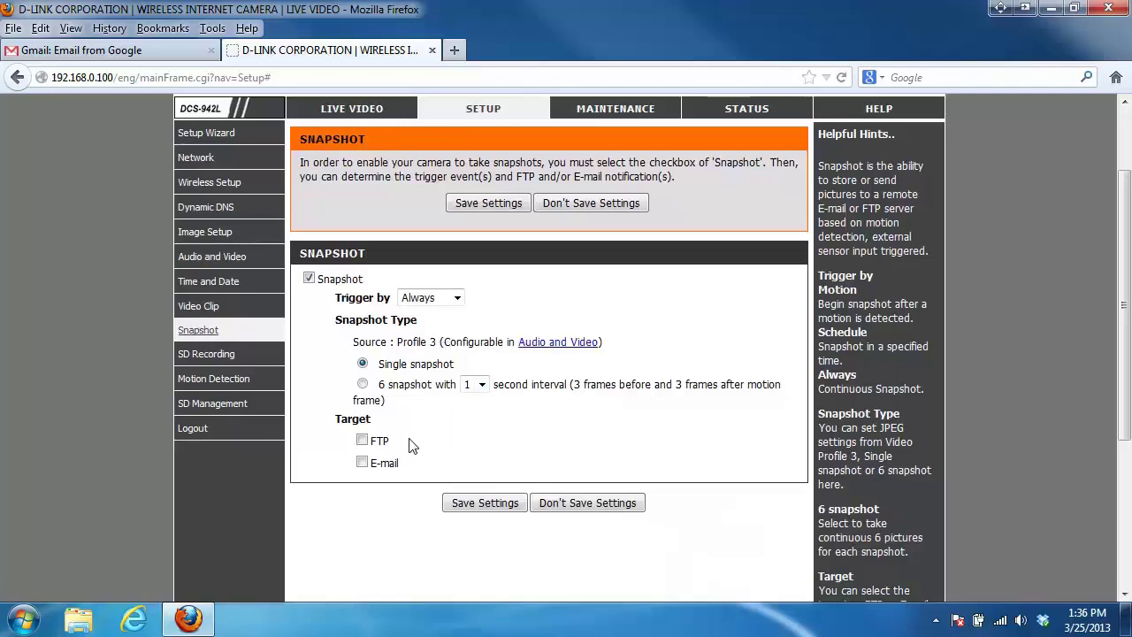
Target snapshots to e-mail, entering the recipient address, server smtp.gmail.com and port 465.
click(362, 463)
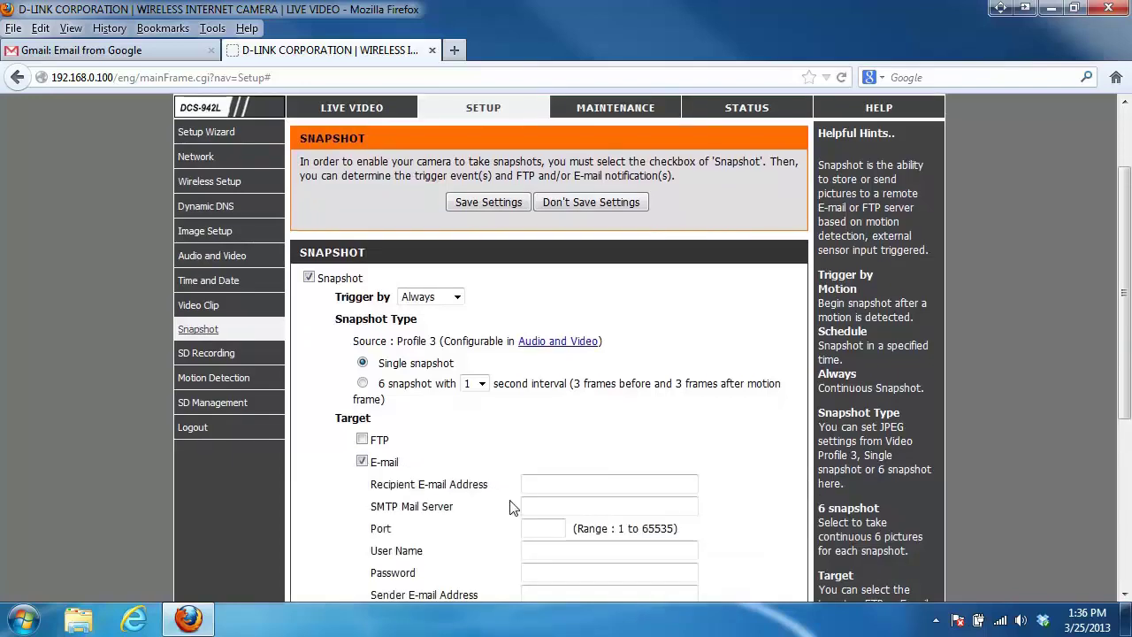
scroll(511, 505, down, 2)
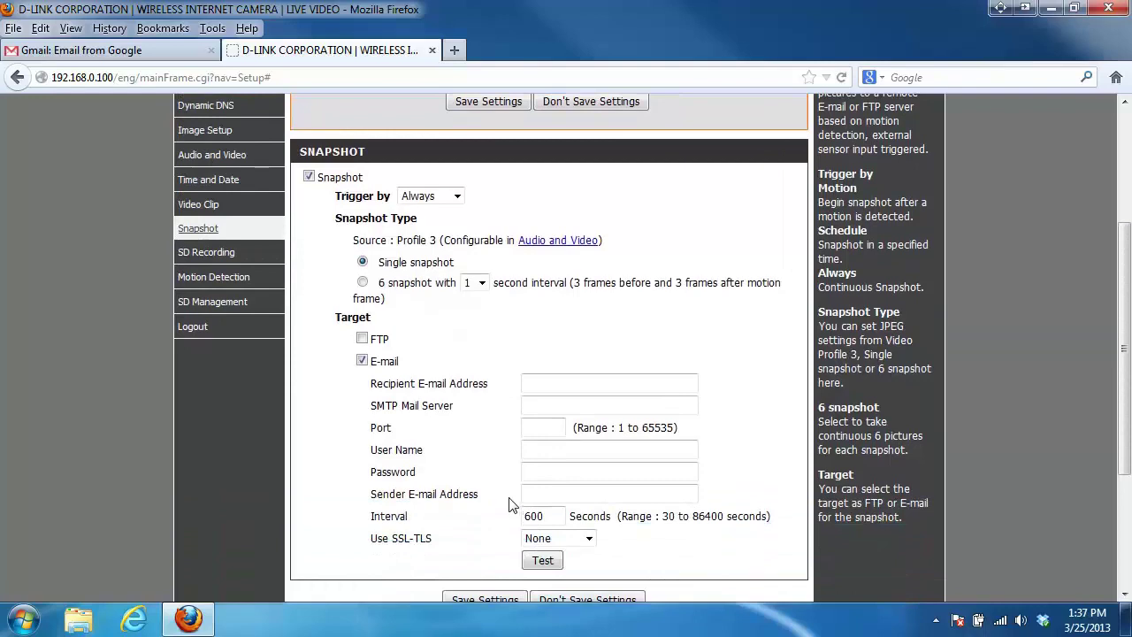
click(563, 381)
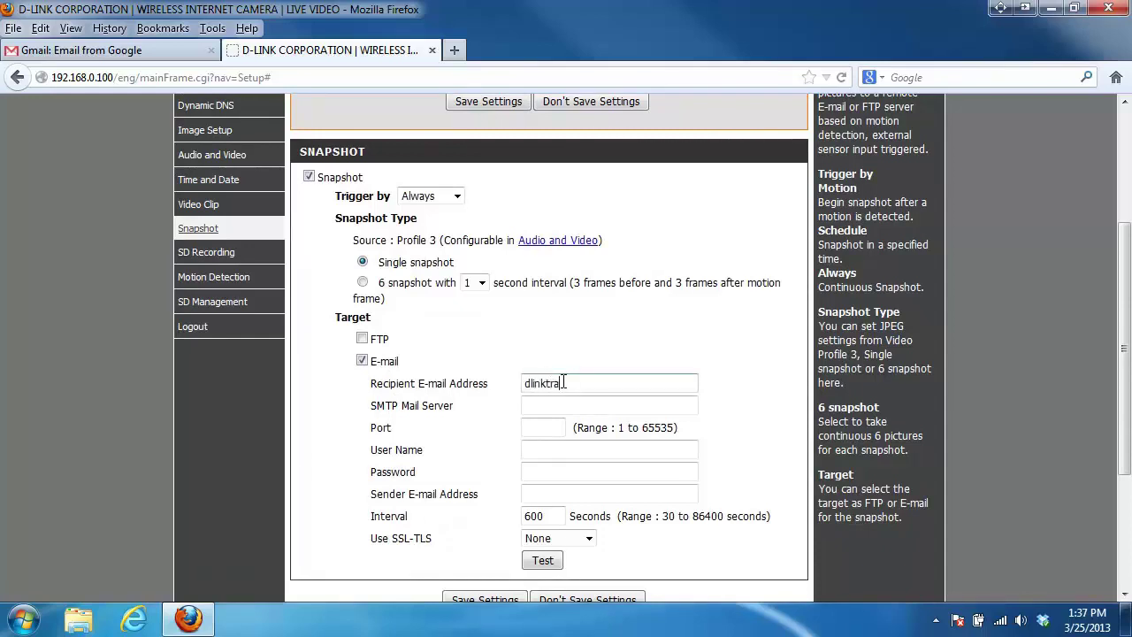
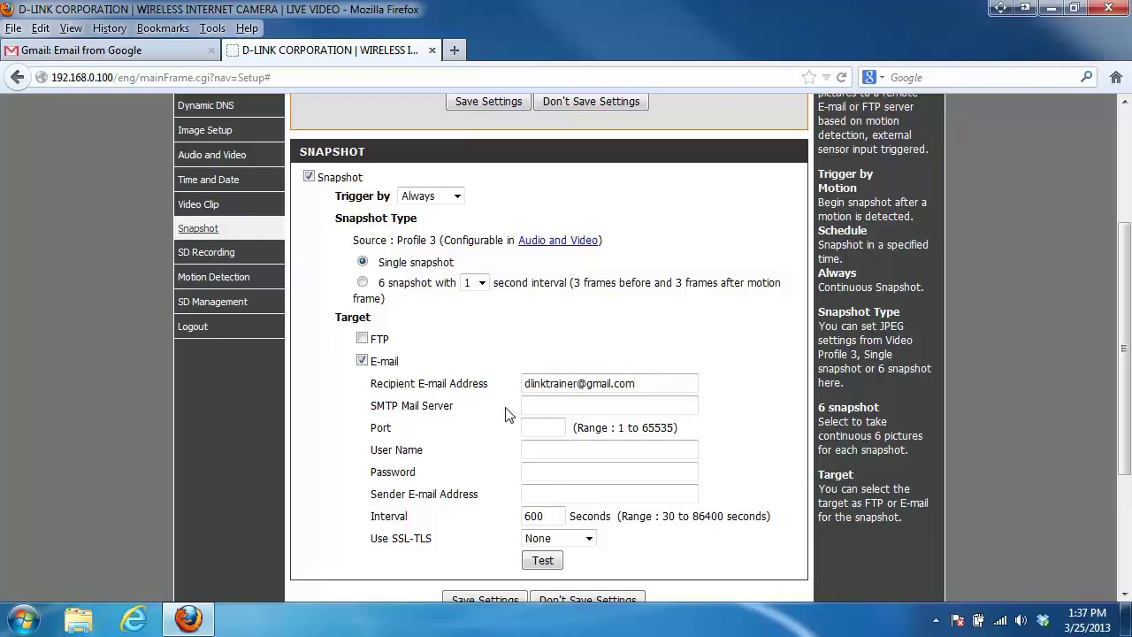
click(540, 404)
text(smtp.gmail.com)
click(540, 428)
text(4)
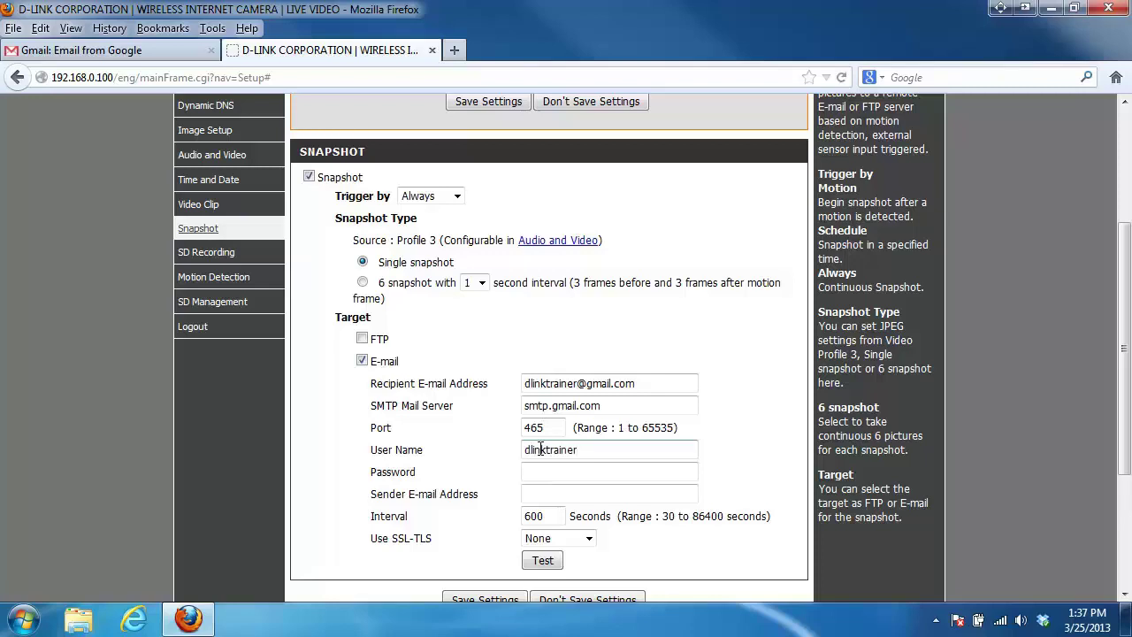
Enter the mail account's user name, password and sender e-mail address.
key(Tab)
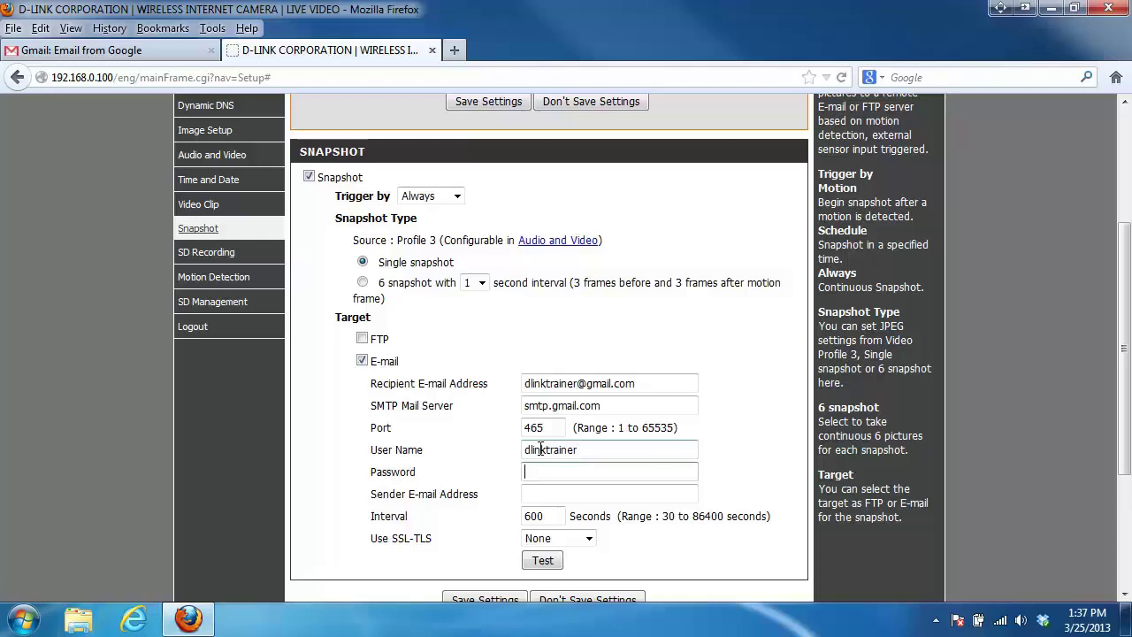
text(•••••••)
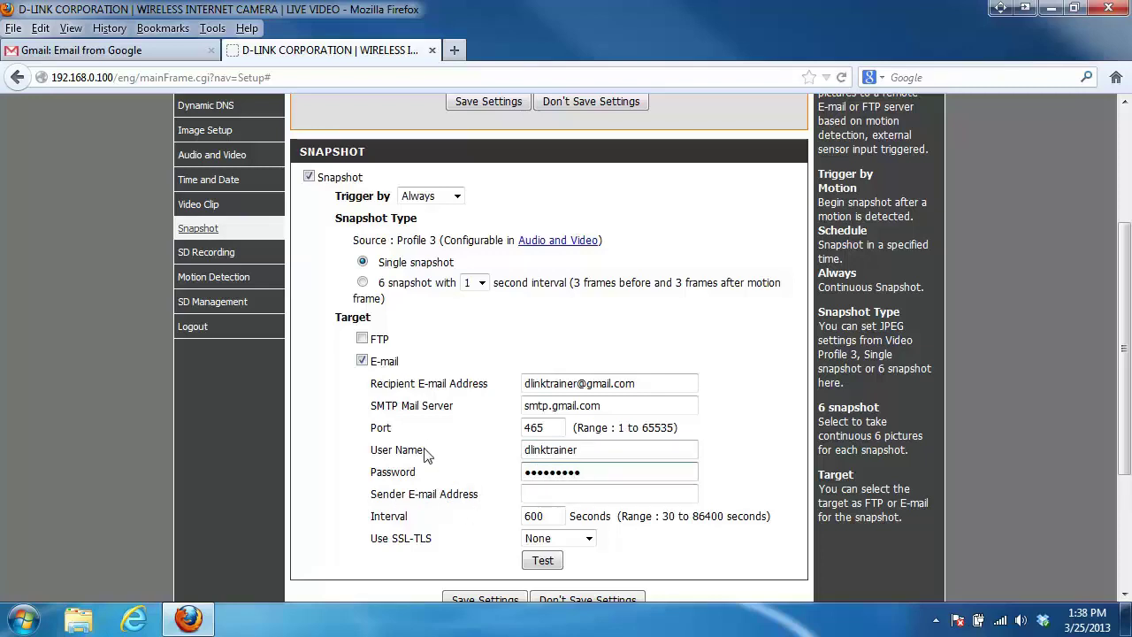
click(543, 494)
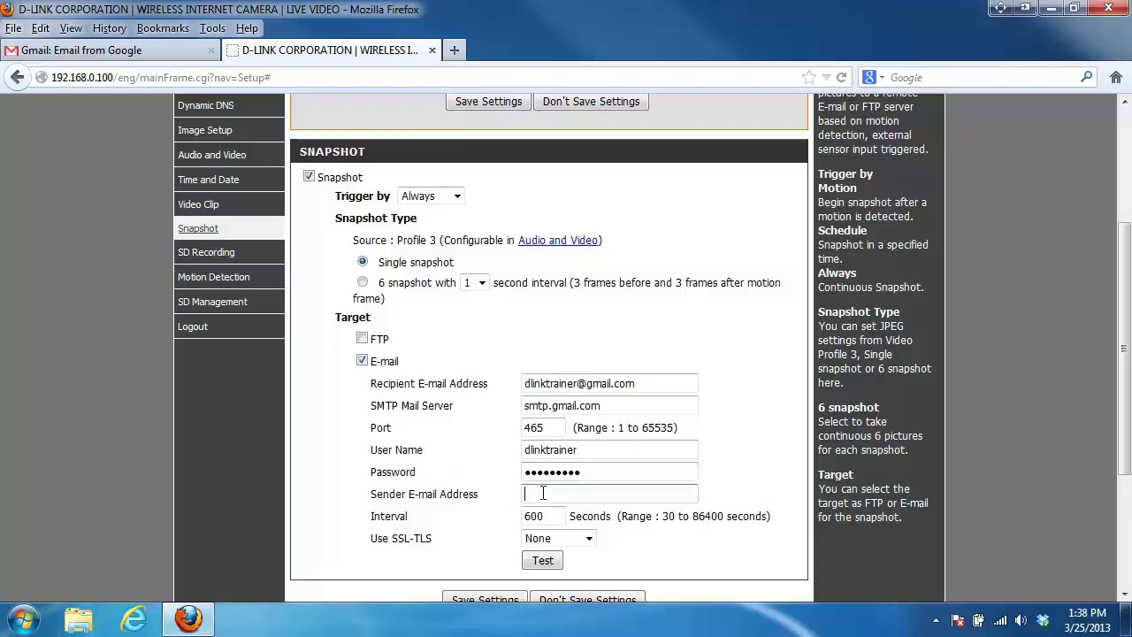
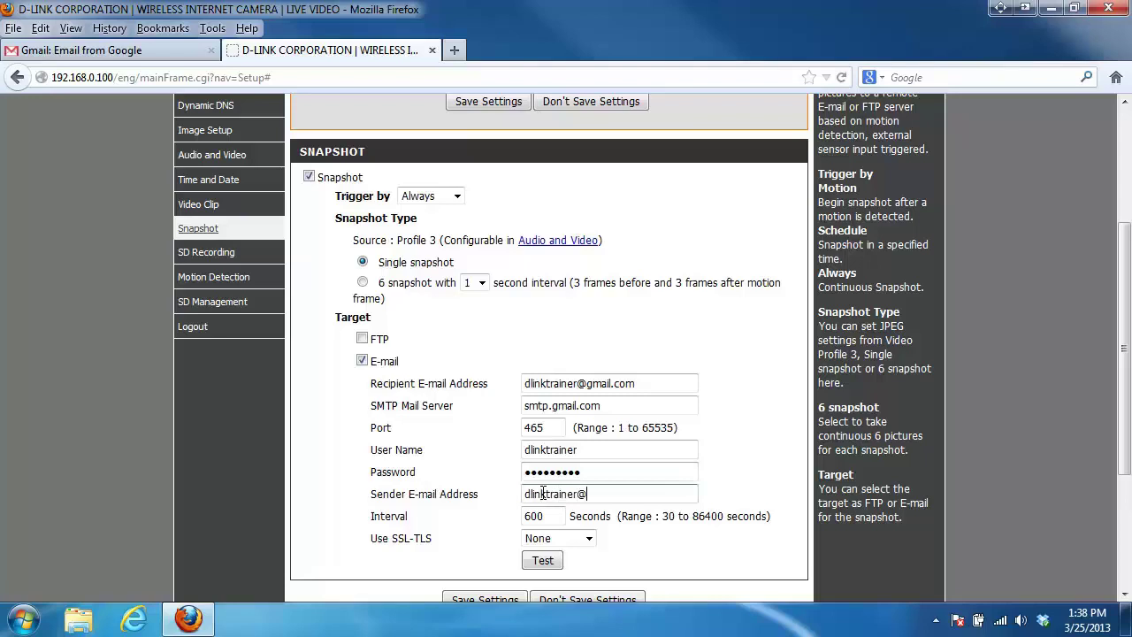
Set Use SSL-TLS to SSL-TLS and send a test mail.
click(536, 545)
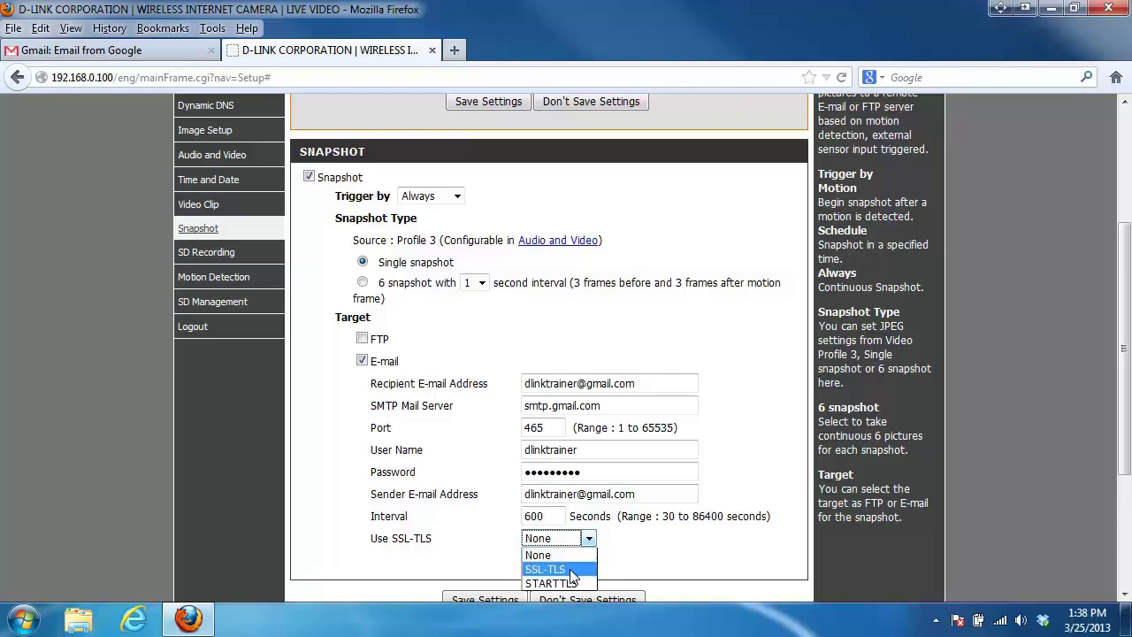
click(571, 571)
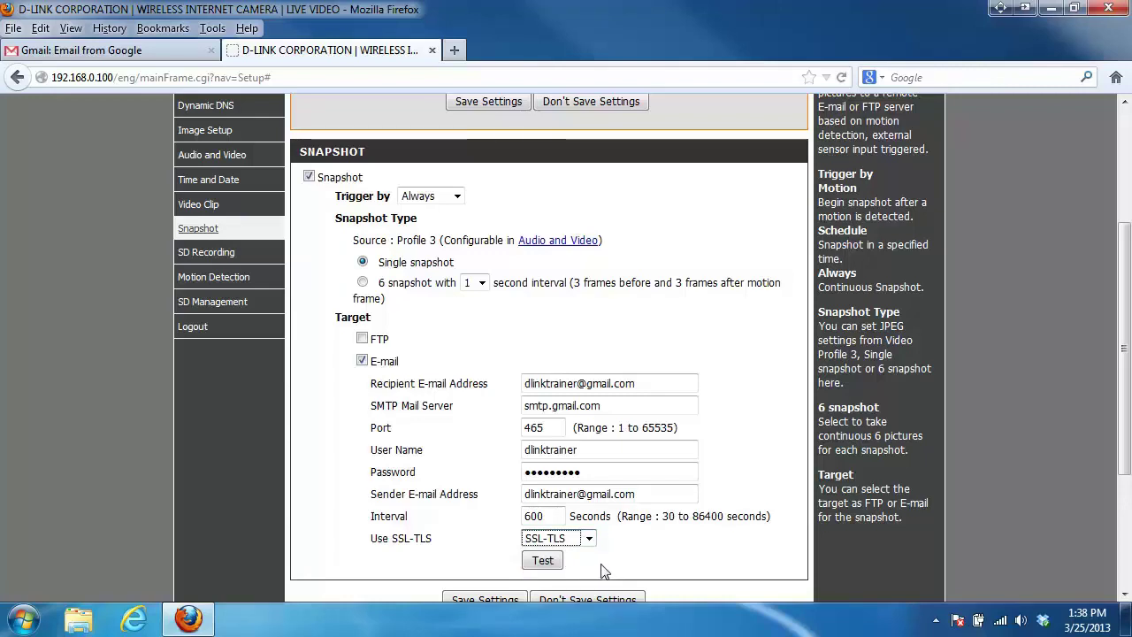
click(542, 562)
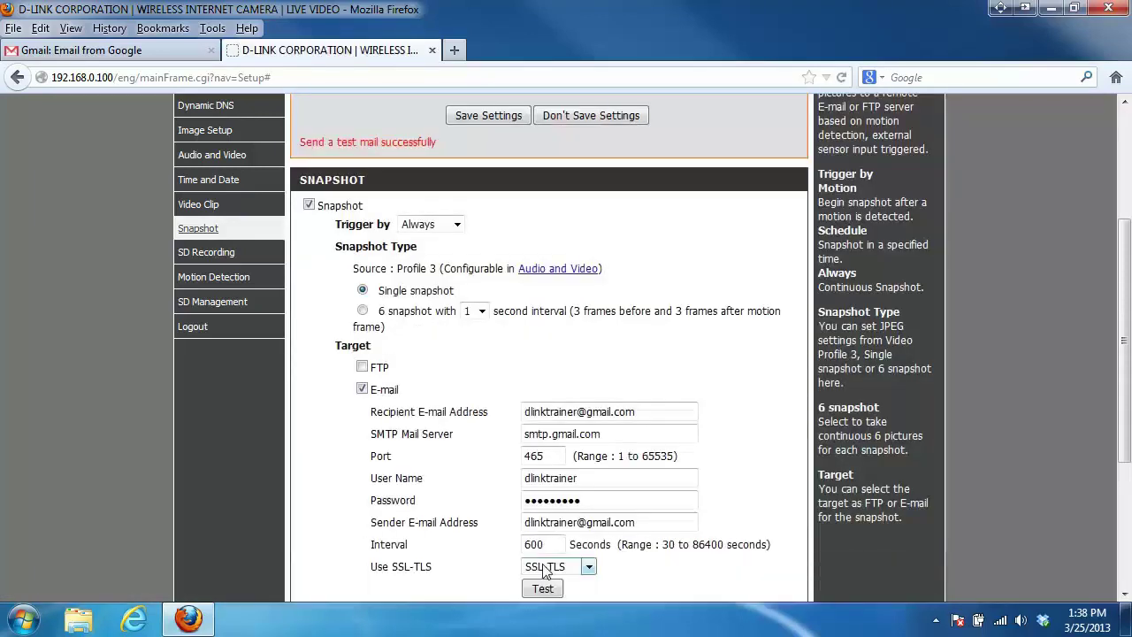
Save the snapshot settings with the 600-second interval.
scroll(544, 571, up, 2)
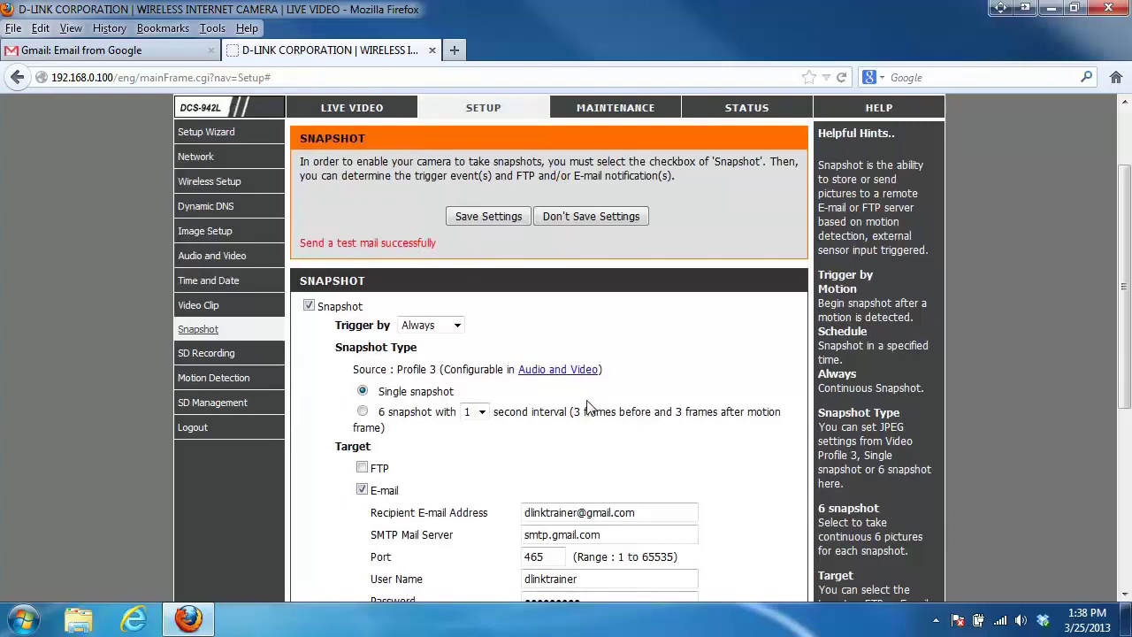
scroll(584, 411, down, 5)
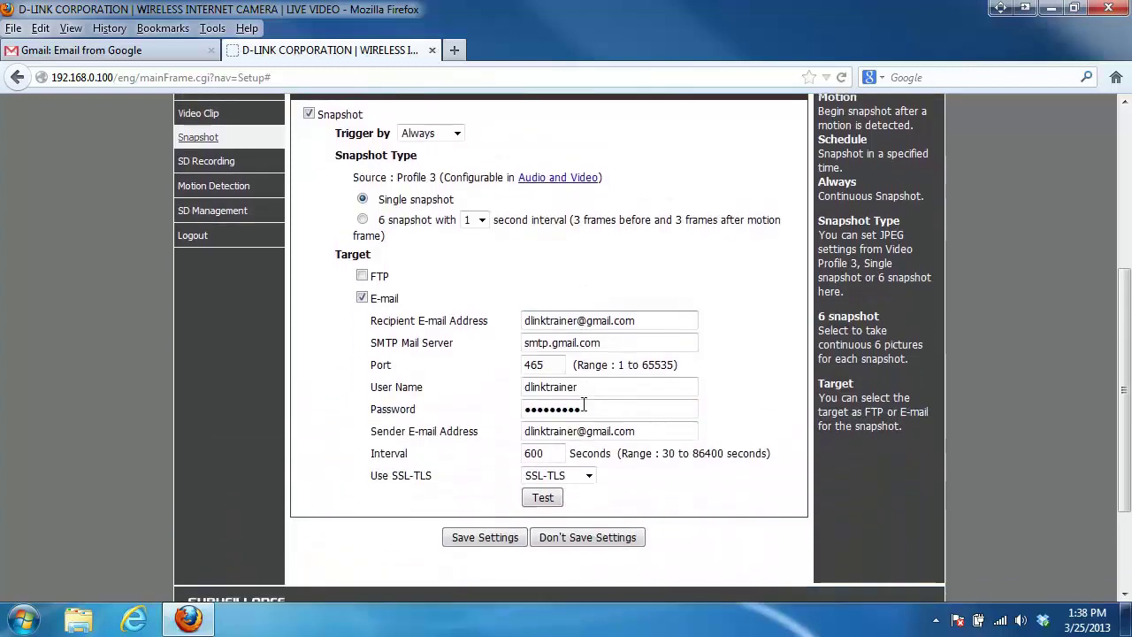
click(487, 530)
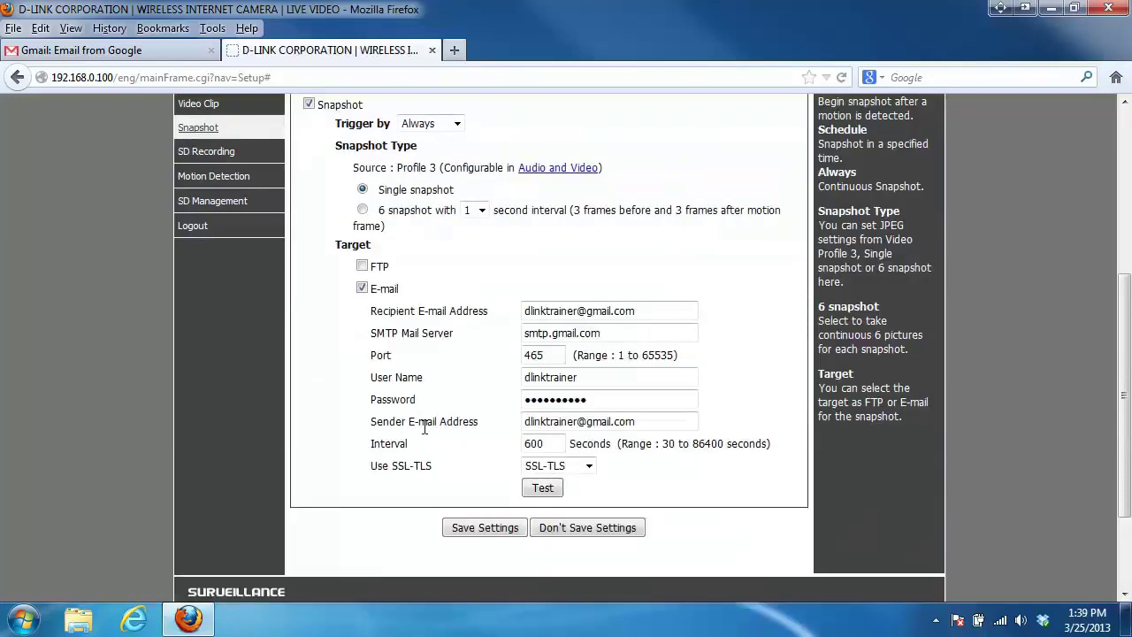
Open the newest DCS-942L e-mail in Gmail showing attachment 20130325_133910.jpg.
click(80, 50)
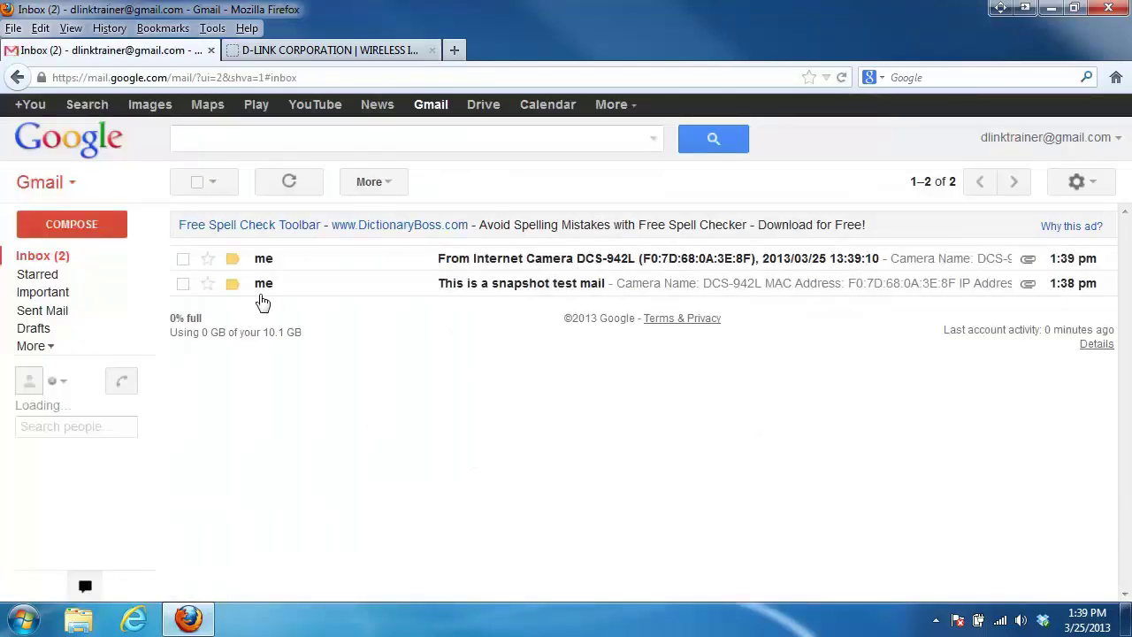
click(309, 259)
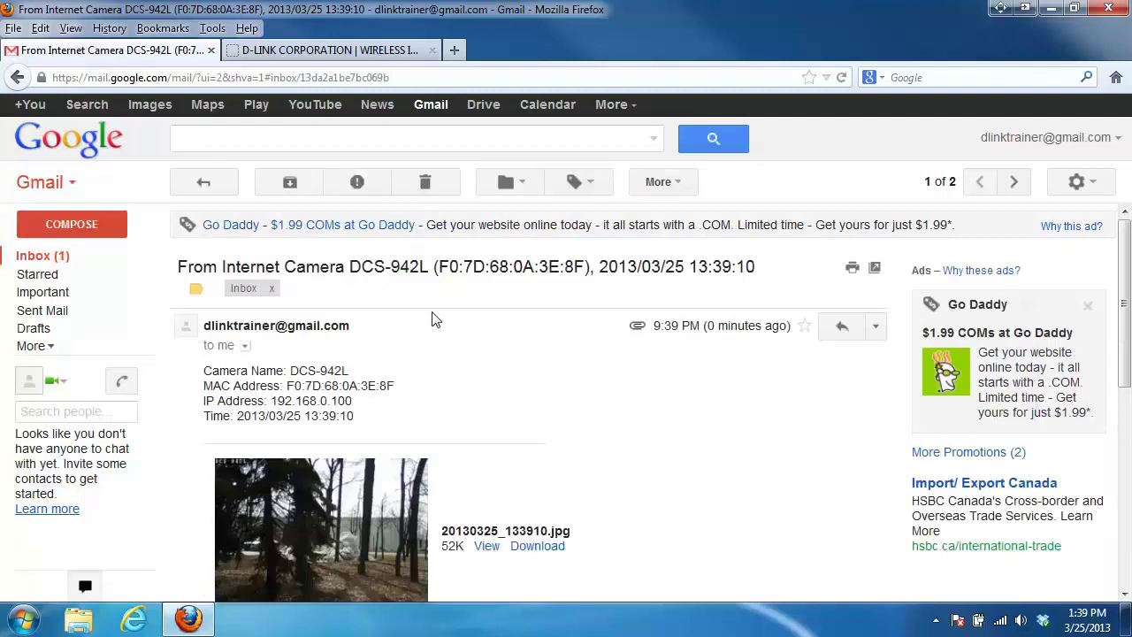
scroll(435, 318, down, 1)
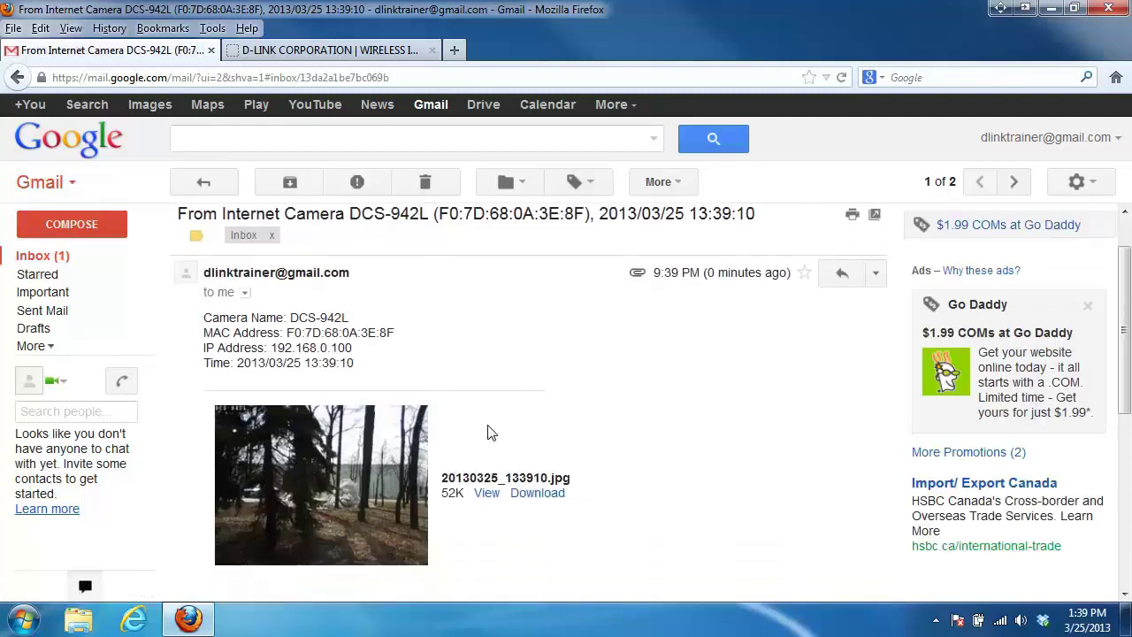